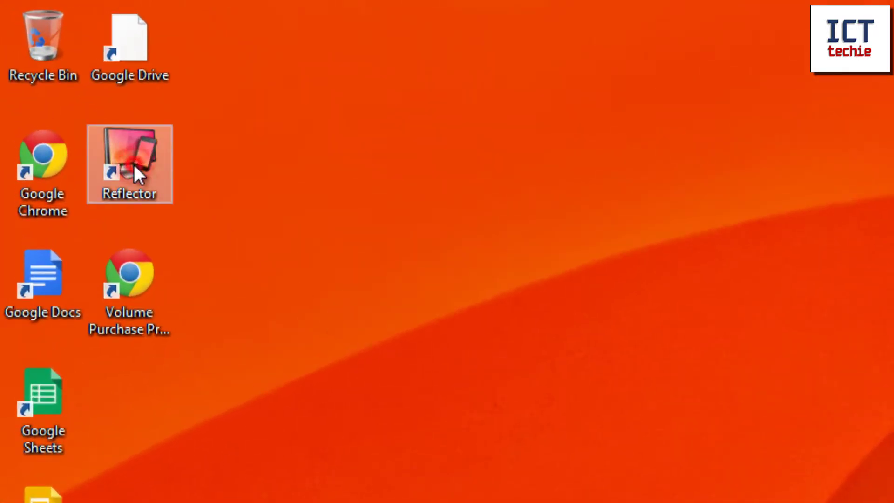
# Launch Reflector from its desktop icon so it runs in the background on the free trial
pyautogui.doubleClick(134, 166)
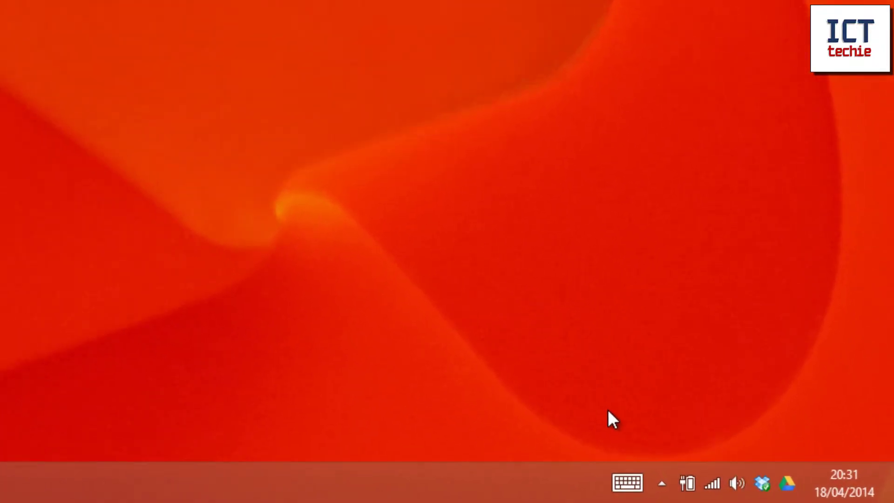
pyautogui.click(663, 487)
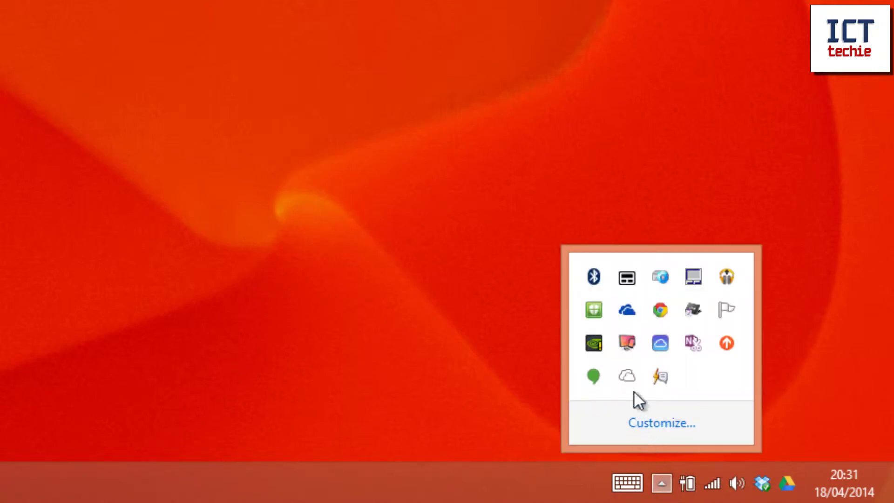
pyautogui.rightClick(632, 343)
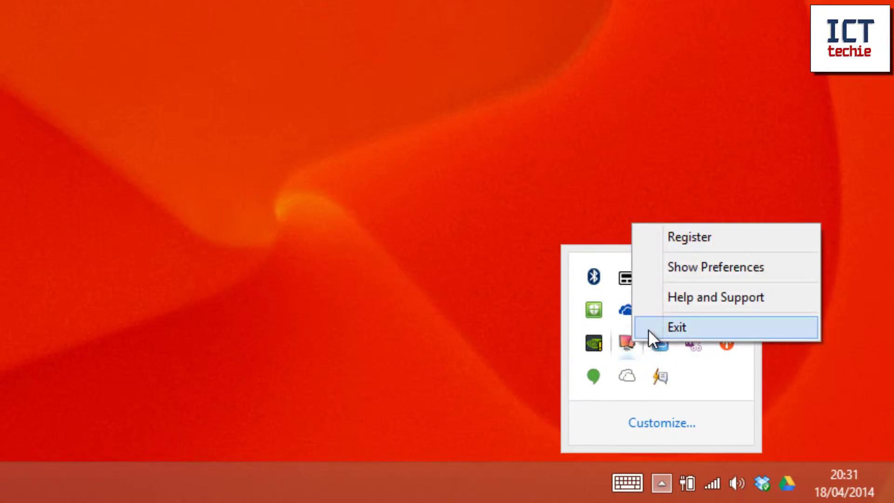
pyautogui.click(702, 271)
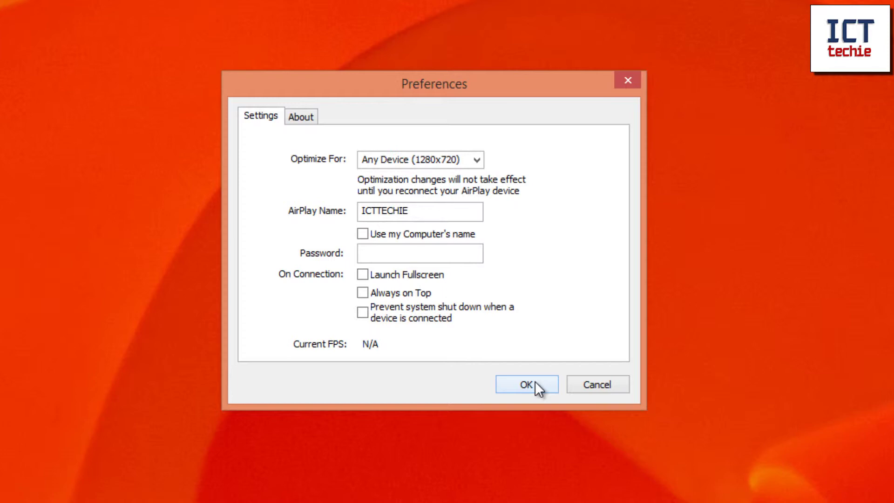
pyautogui.click(535, 383)
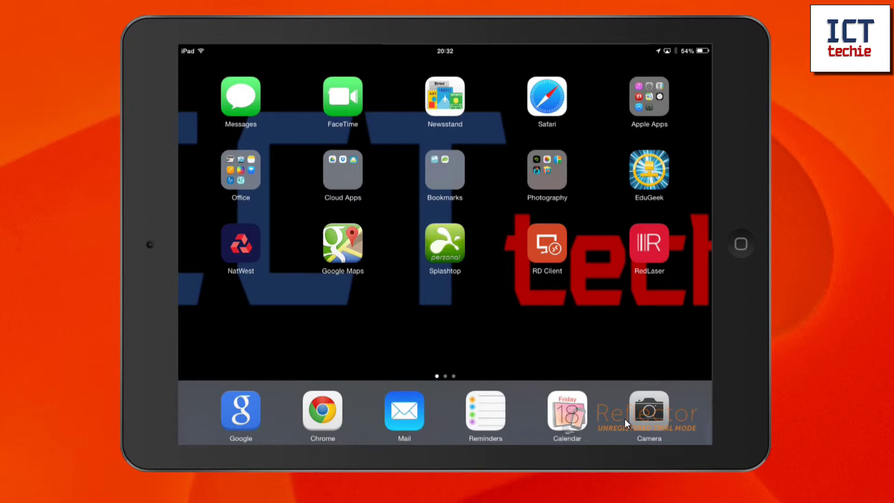
pyautogui.press('Menu')
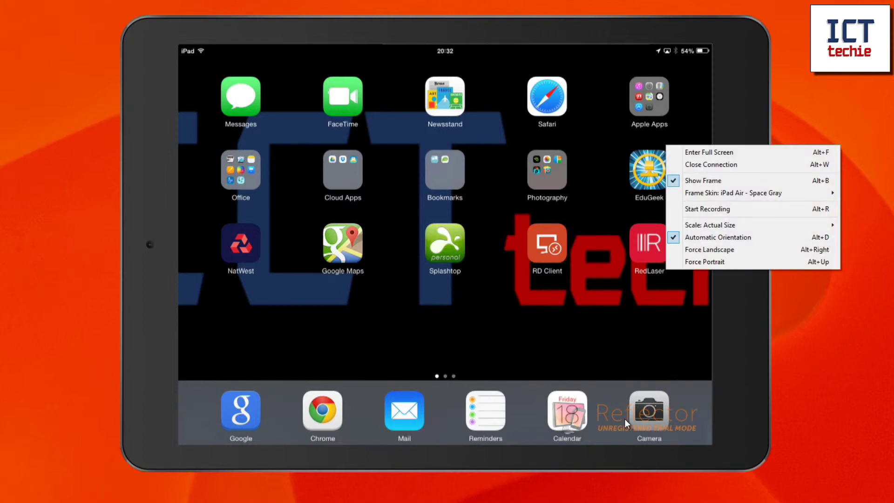
pyautogui.press('Down')
pyautogui.press('Down')
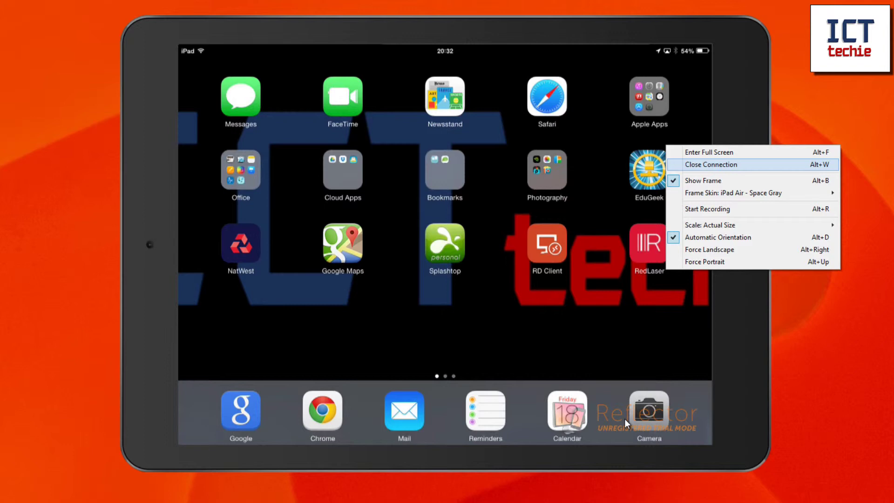
pyautogui.press('Down')
pyautogui.press('Return')
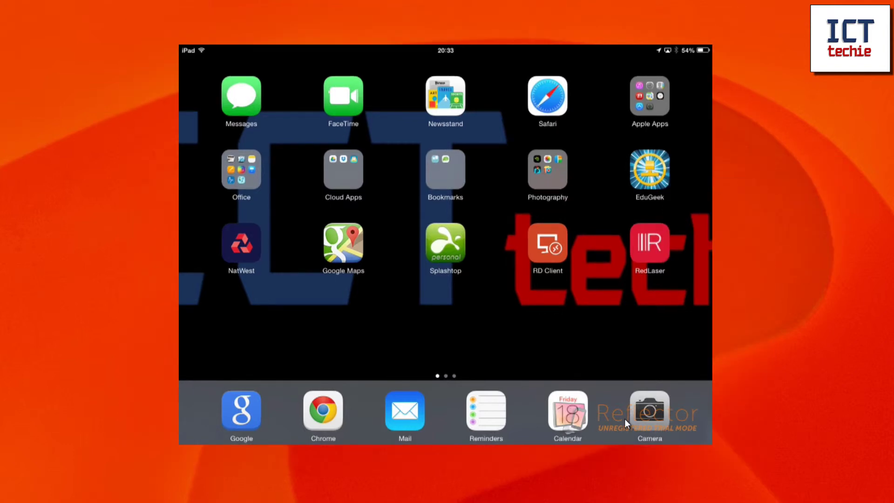
pyautogui.hotkey('shift', 'F10')
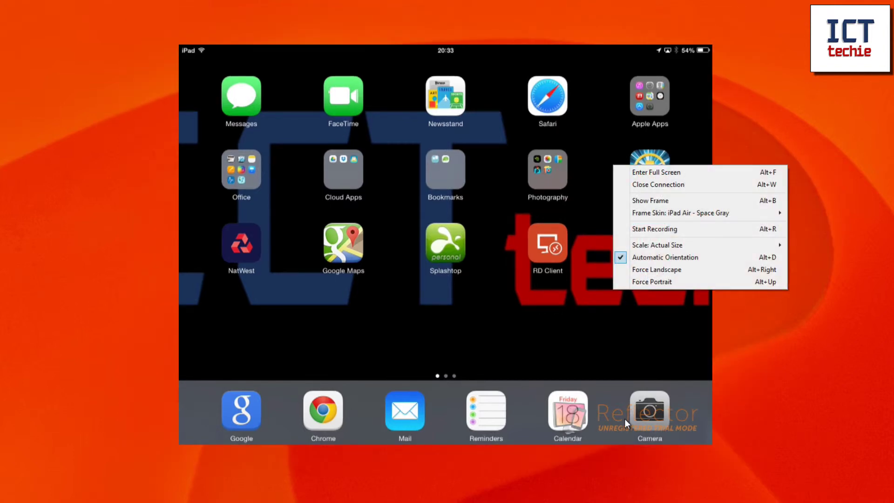
pyautogui.press('Down')
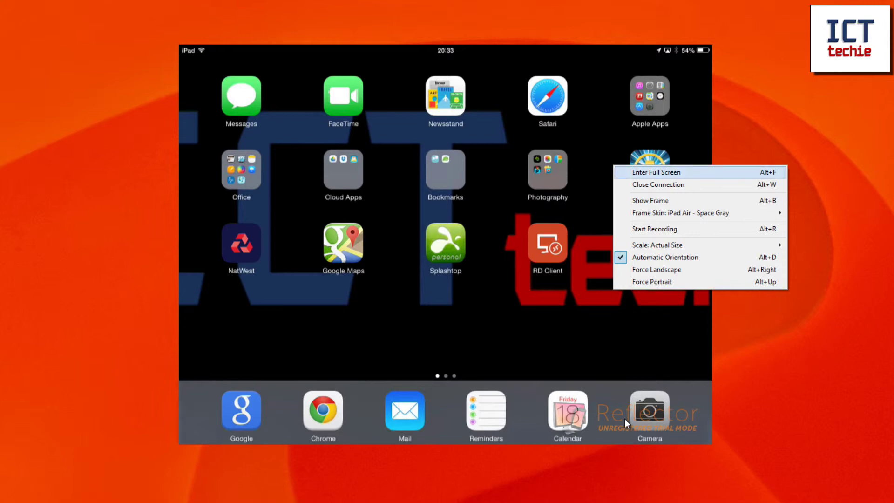
pyautogui.press('Down')
pyautogui.press('Down')
pyautogui.press('Return')
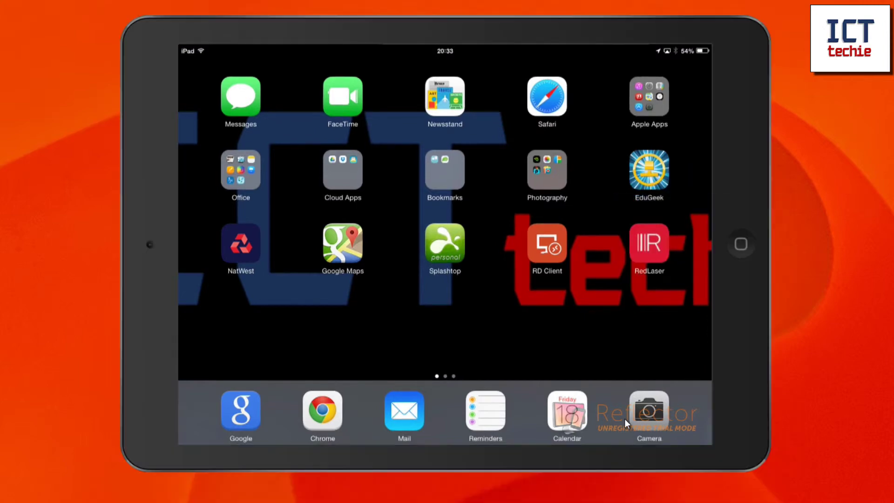
pyautogui.hotkey('shift', 'F10')
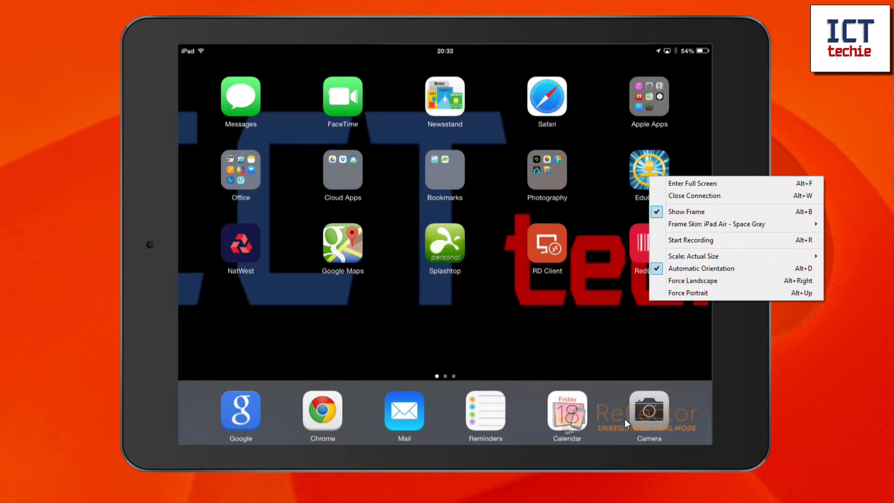
# Change the mirror's frame skin to iPad Black
pyautogui.press('Down')
pyautogui.press('Down')
pyautogui.press('Down')
pyautogui.press('Down')
pyautogui.press('Right')
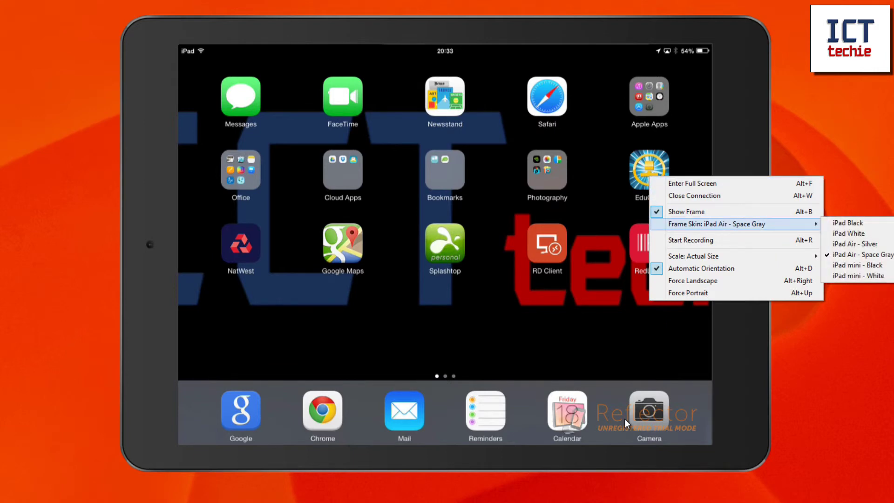
pyautogui.press('Right')
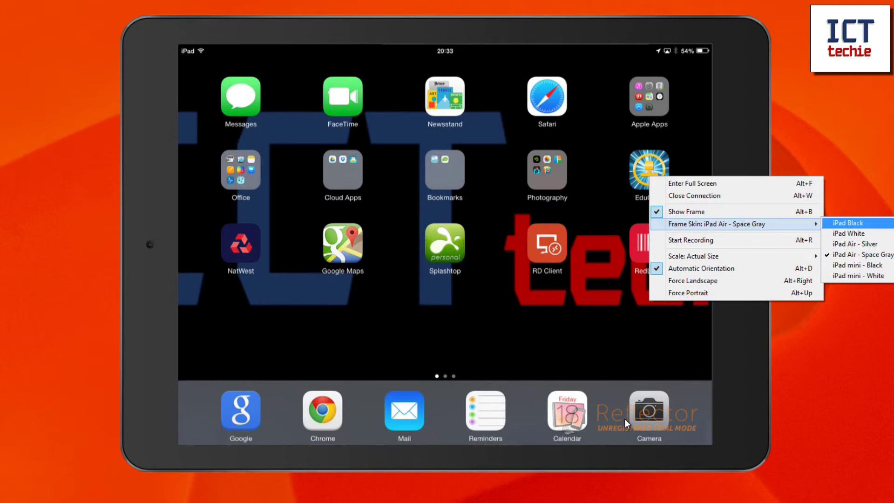
pyautogui.press('Return')
# Switch the frame skin to iPad mini - Black instead
pyautogui.hotkey('shift', 'F10')
pyautogui.press('Down')
pyautogui.press('Down')
pyautogui.press('Down')
pyautogui.press('Down')
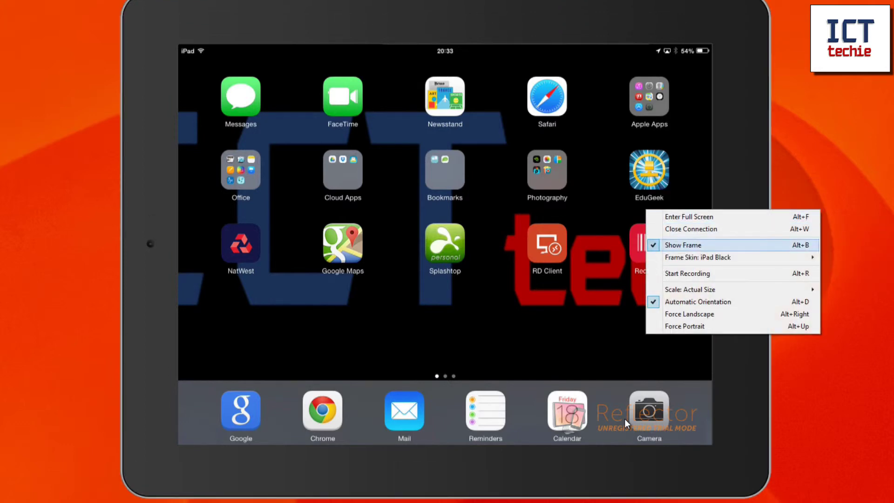
pyautogui.press('Right')
pyautogui.press('Down')
pyautogui.press('Up')
pyautogui.press('Right')
pyautogui.press('Down')
pyautogui.press('Down')
pyautogui.press('Down')
pyautogui.press('Down')
pyautogui.press('Return')
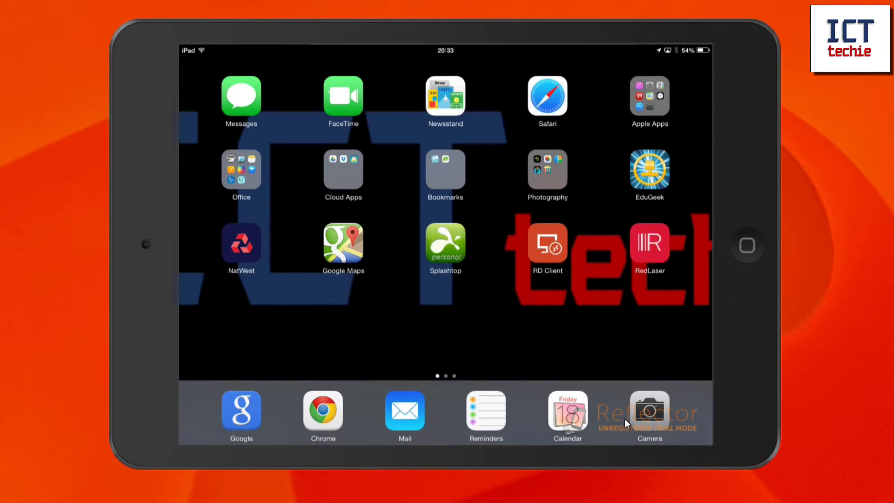
pyautogui.hotkey('shift', 'F10')
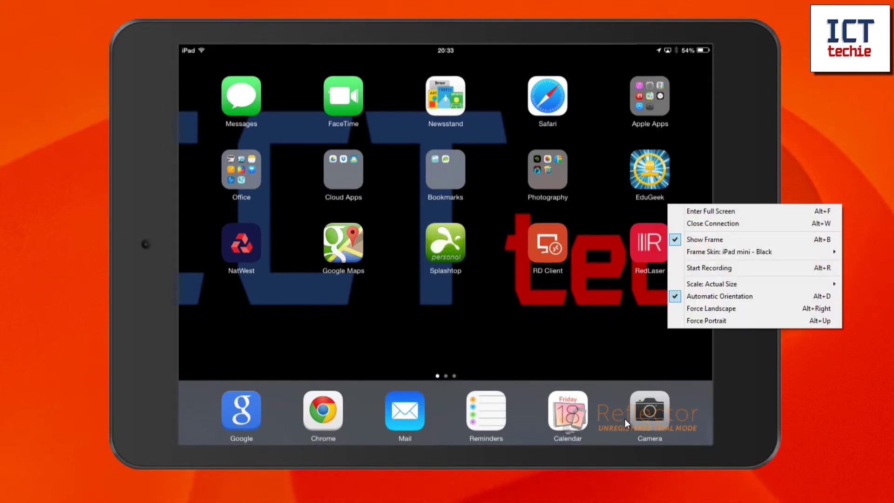
pyautogui.press('Down')
pyautogui.press('Down')
pyautogui.press('Down')
pyautogui.press('Down')
pyautogui.press('Down')
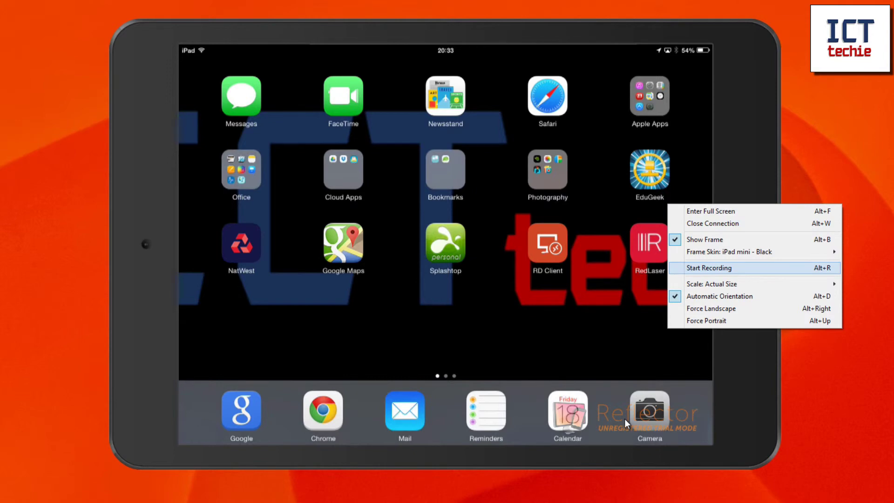
# Set the mirror scale to Stretch to Fit
pyautogui.press('Down')
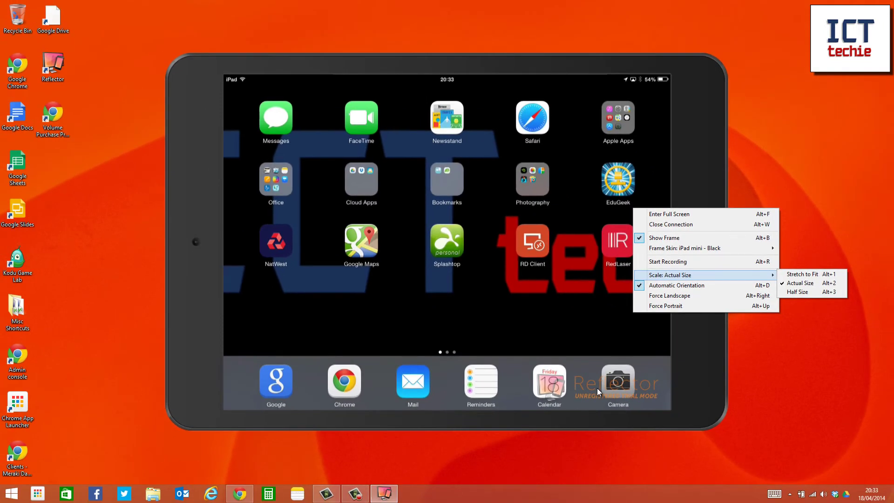
pyautogui.press('Right')
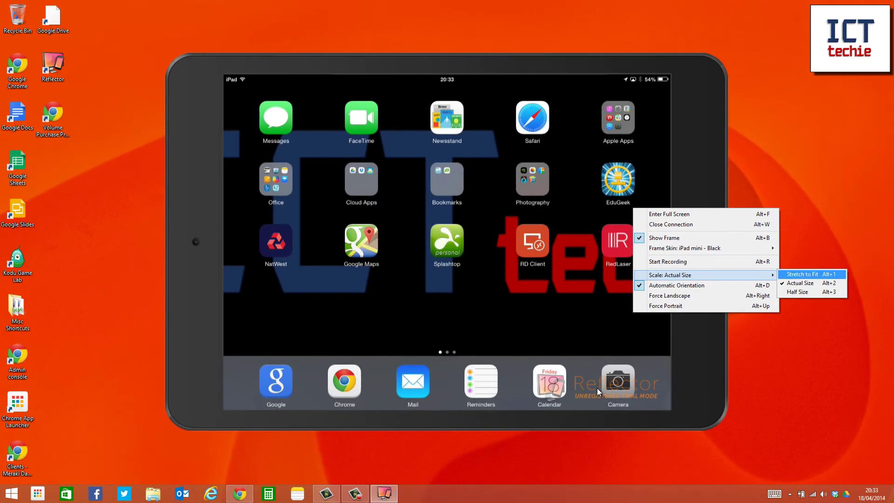
pyautogui.press('Return')
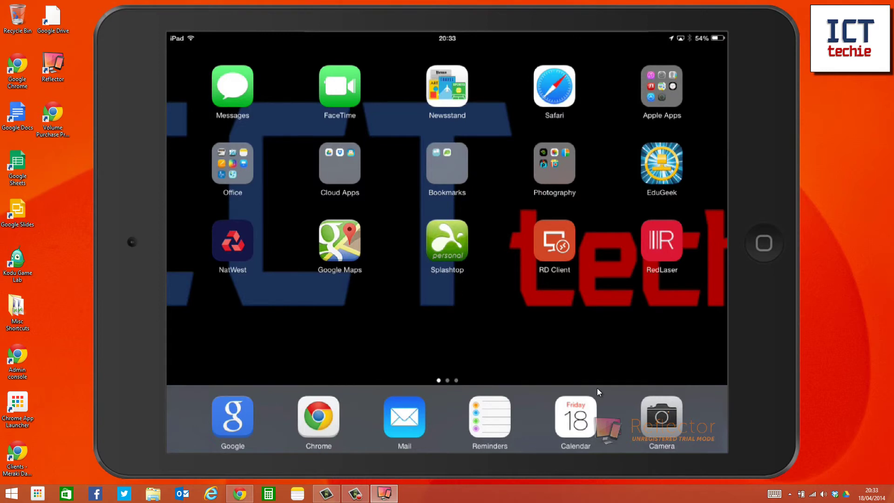
# Shrink the mirror scale to Half Size
pyautogui.press('Menu')
pyautogui.press('Down')
pyautogui.press('Down')
pyautogui.press('Down')
pyautogui.press('Down')
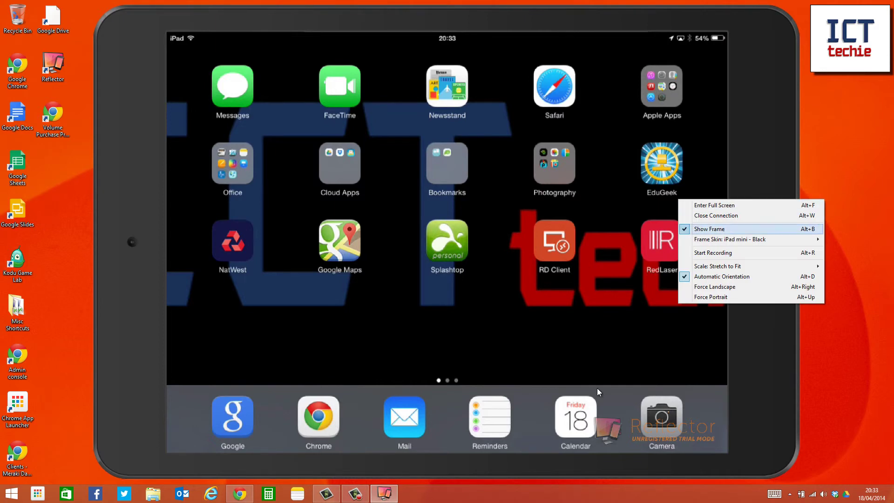
pyautogui.press('Right')
pyautogui.press('Left')
pyautogui.press('Down')
pyautogui.press('Down')
pyautogui.press('Right')
pyautogui.press('Down')
pyautogui.press('Down')
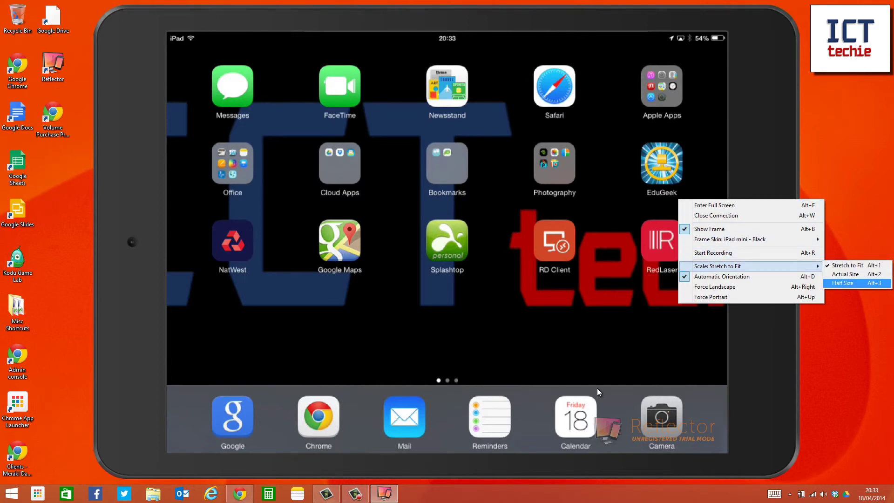
pyautogui.press('Return')
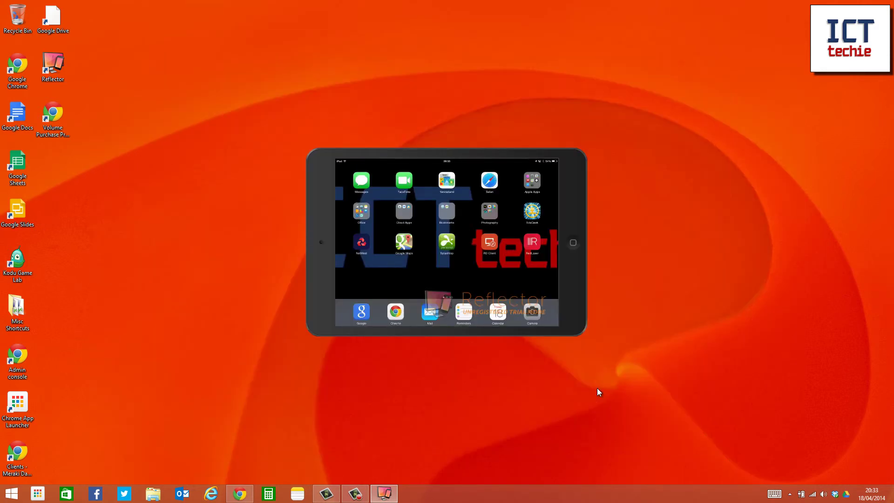
# Return the mirror scale to Actual Size
pyautogui.press('Menu')
pyautogui.press('Down')
pyautogui.press('Down')
pyautogui.press('Down')
pyautogui.press('Down')
pyautogui.press('Down')
pyautogui.press('Down')
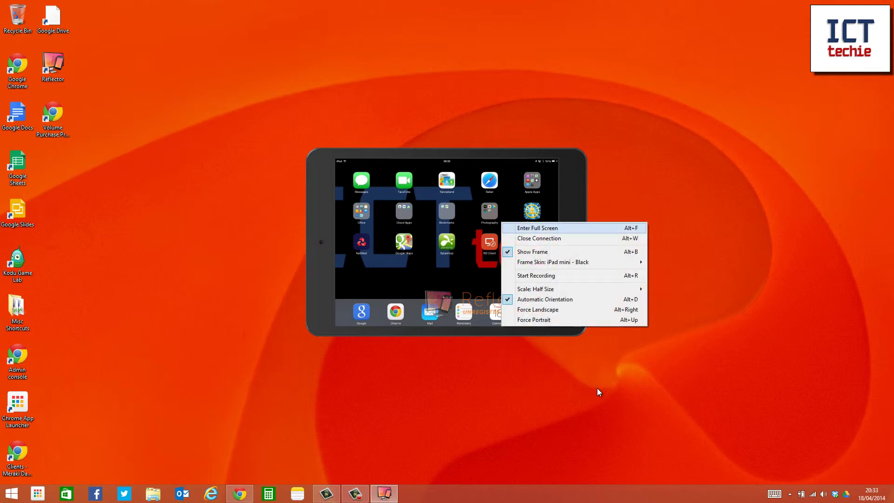
pyautogui.press('Right')
pyautogui.press('Down')
pyautogui.press('Return')
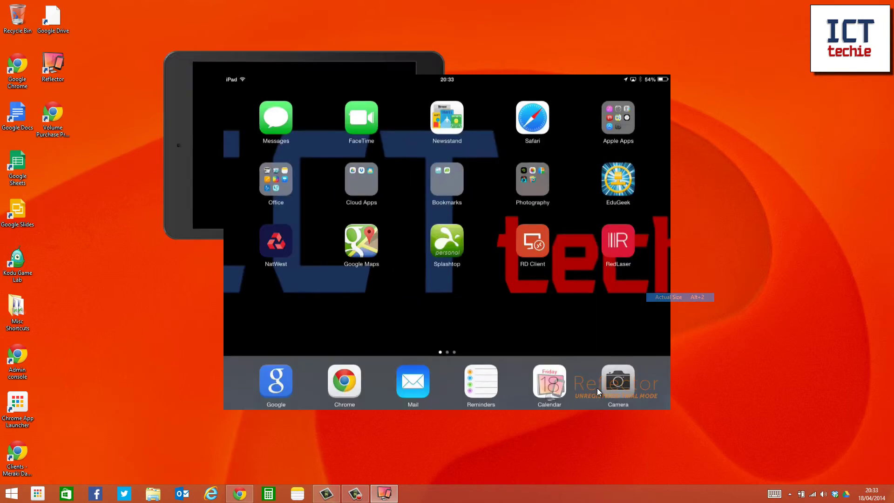
pyautogui.press('Menu')
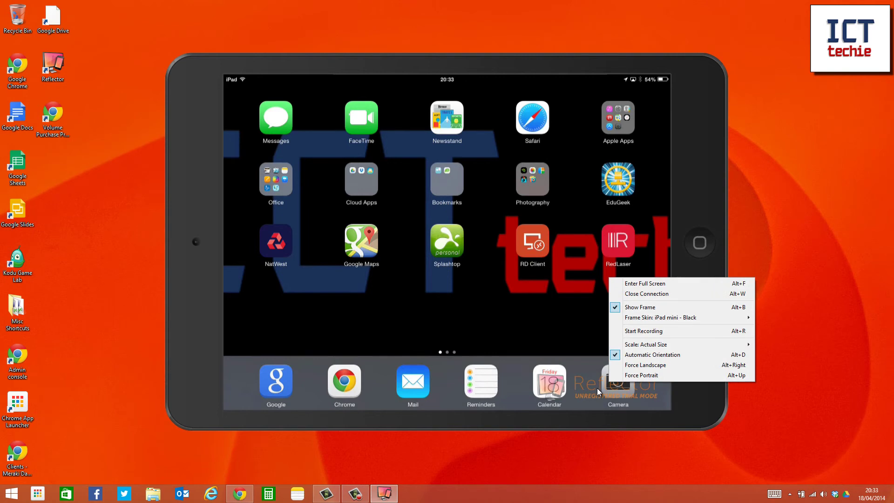
pyautogui.press('Down')
pyautogui.press('Down')
pyautogui.press('Down')
pyautogui.press('Down')
pyautogui.press('Down')
pyautogui.press('Down')
pyautogui.press('Down')
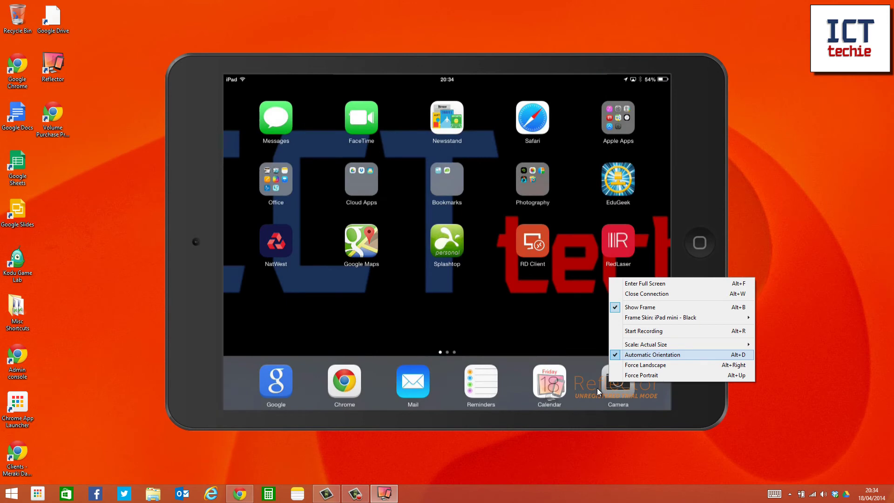
pyautogui.press('Down')
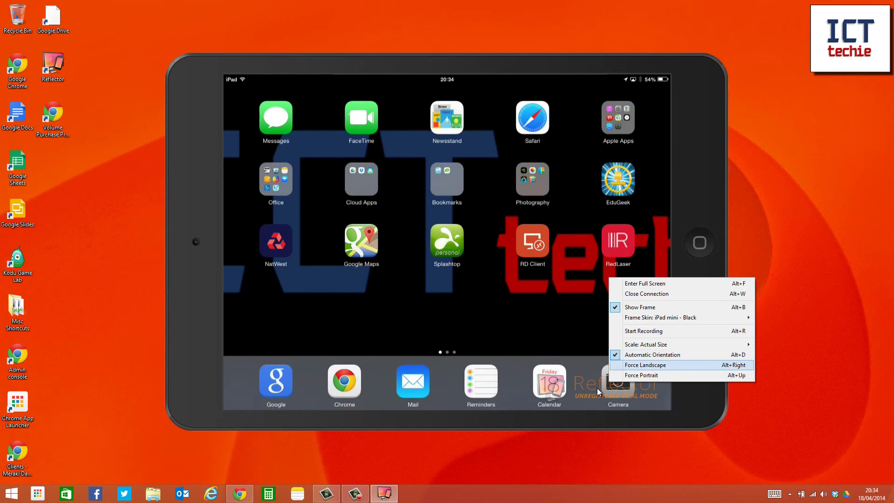
pyautogui.press('Down')
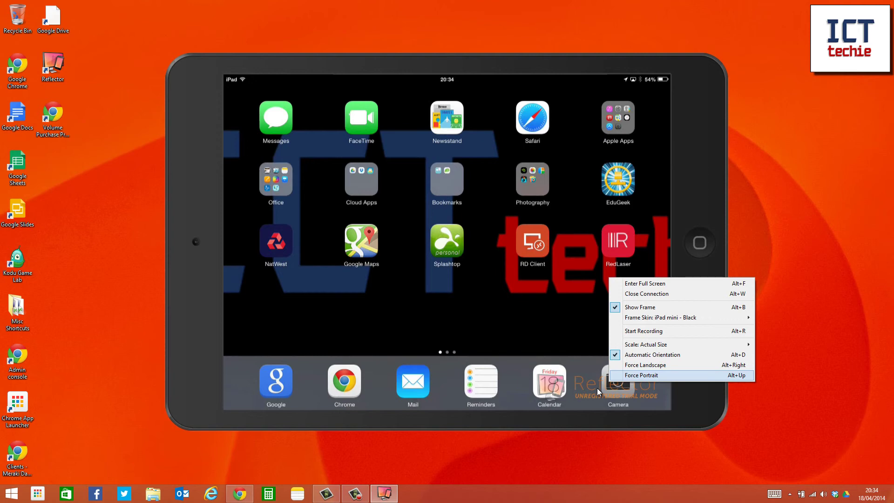
pyautogui.press('Up')
pyautogui.press('Up')
pyautogui.press('Up')
pyautogui.press('Up')
pyautogui.press('Up')
pyautogui.press('Right')
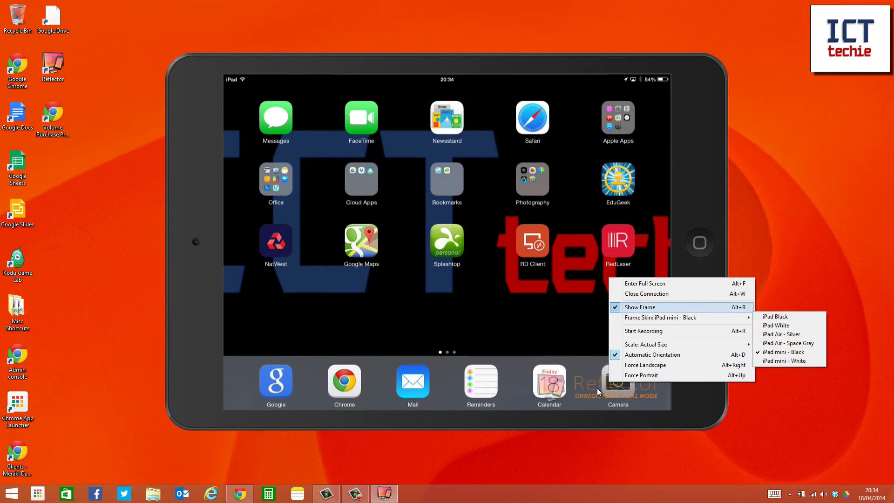
pyautogui.press('Left')
pyautogui.press('Up')
pyautogui.press('Up')
pyautogui.press('Up')
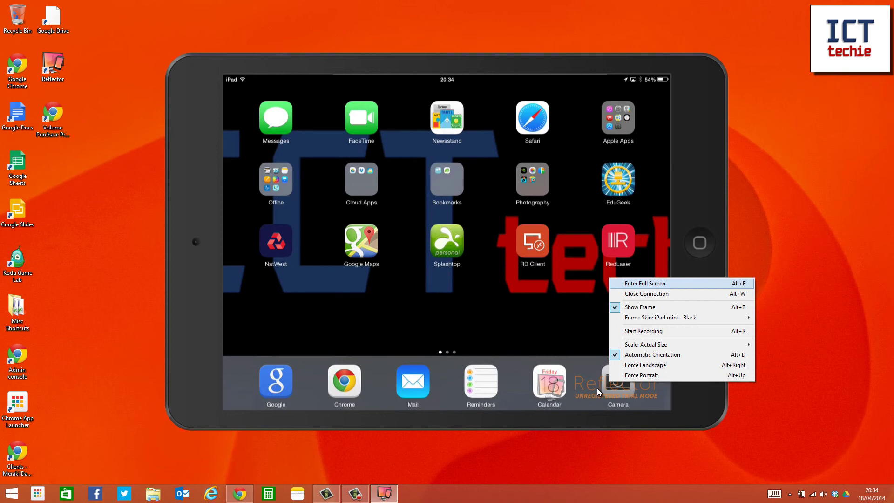
# Put the mirror in full screen and turn off Show Frame
pyautogui.press('Return')
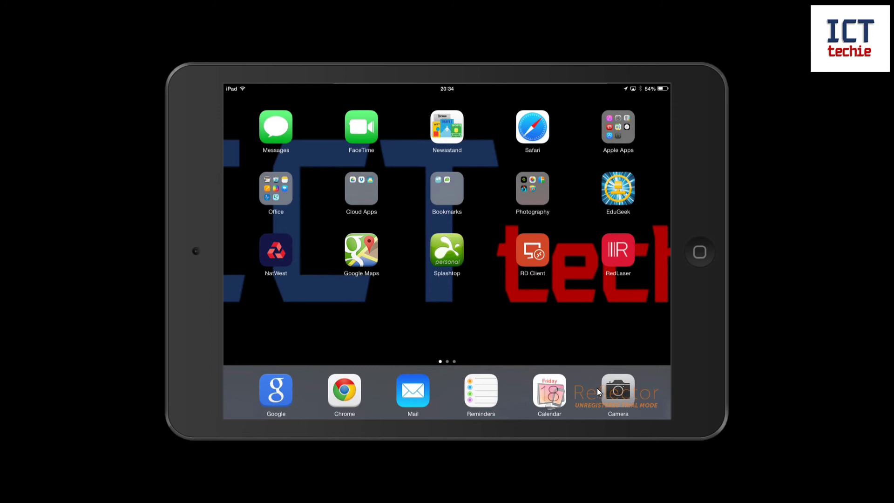
pyautogui.hotkey('shift', 'F10')
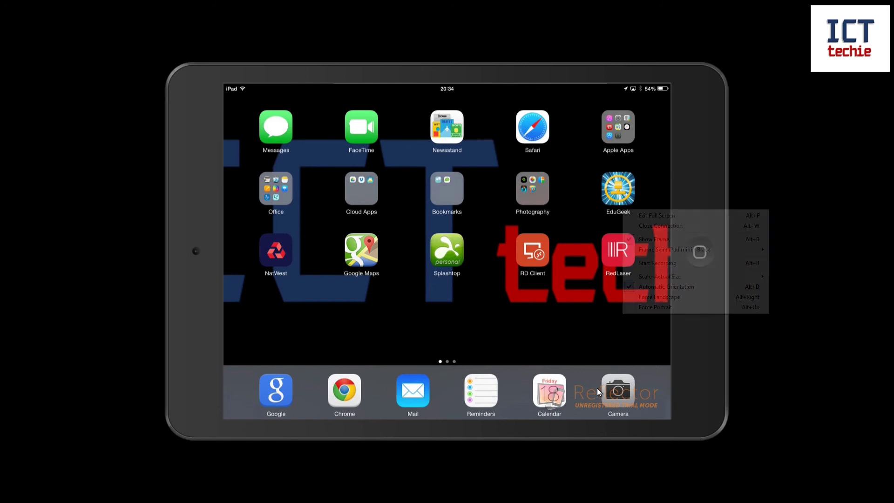
pyautogui.press('Down')
pyautogui.press('Down')
pyautogui.press('Down')
pyautogui.press('Return')
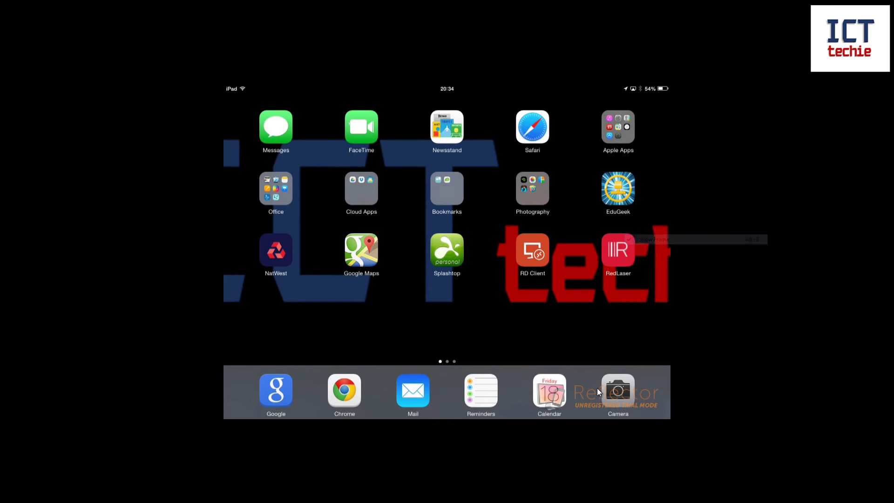
# Set the full-screen mirror's scale to Stretch to Fit
pyautogui.hotkey('shift', 'F10')
pyautogui.press('Down')
pyautogui.press('Down')
pyautogui.press('Down')
pyautogui.press('Down')
pyautogui.press('Down')
pyautogui.press('Down')
pyautogui.press('Right')
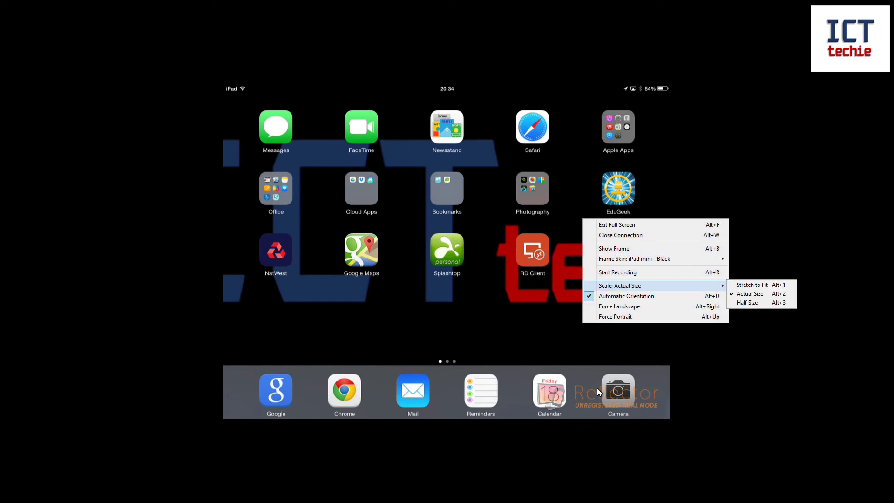
pyautogui.press('Down')
pyautogui.press('Down')
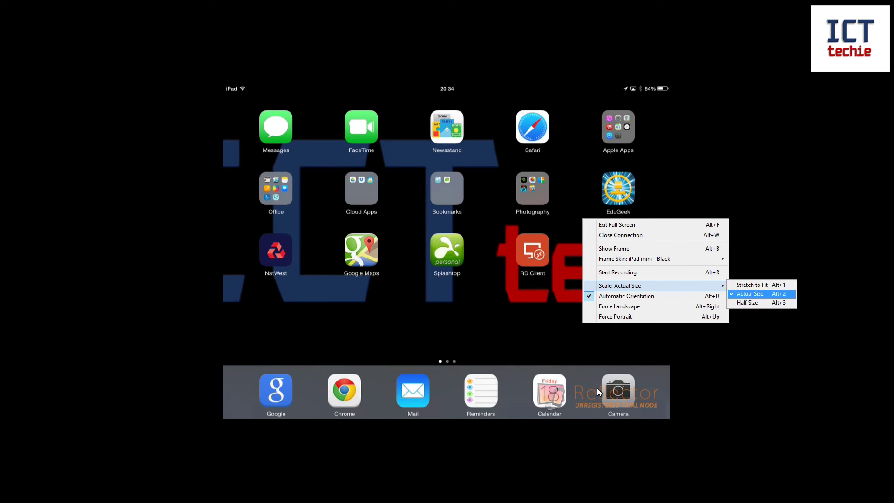
pyautogui.press('Up')
pyautogui.press('Return')
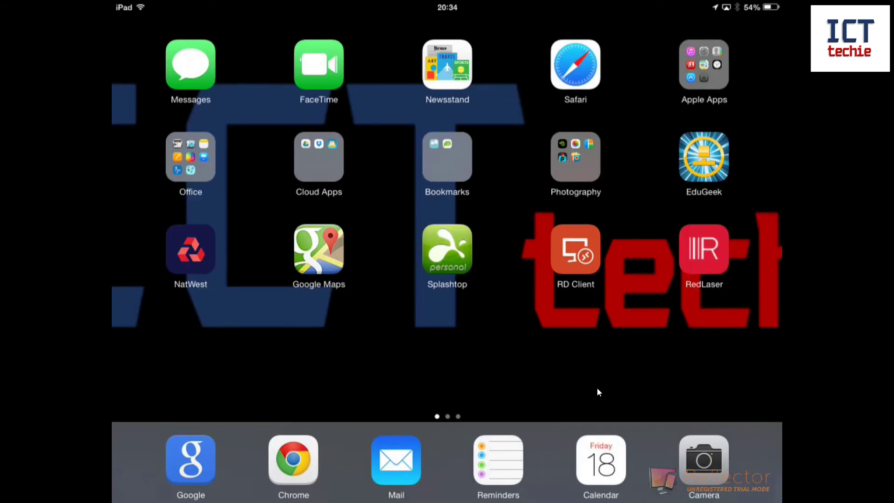